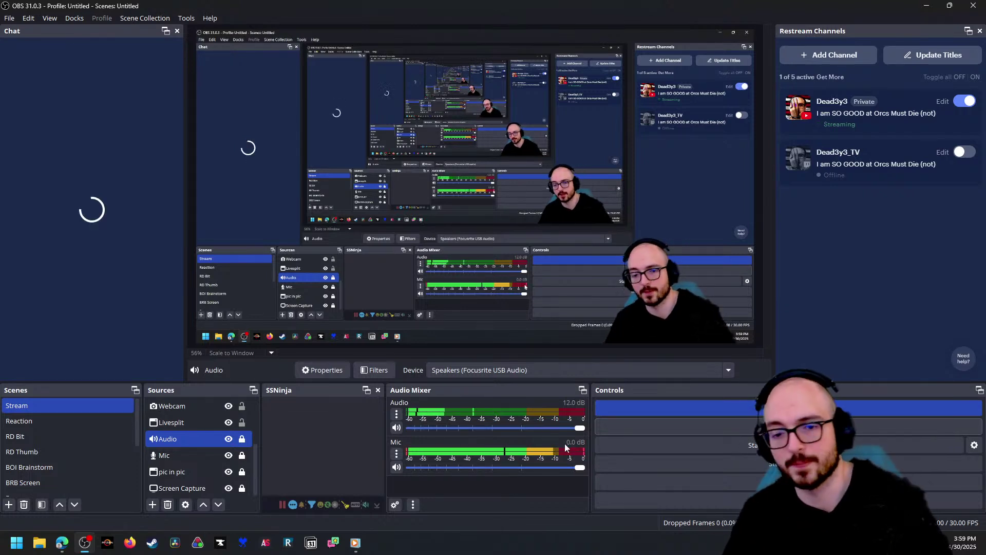
- Open the Mic source's audio filters and view the Noise Suppression and EQ1 filter settings
{"action": "left_click", "coordinate": [185, 455]}
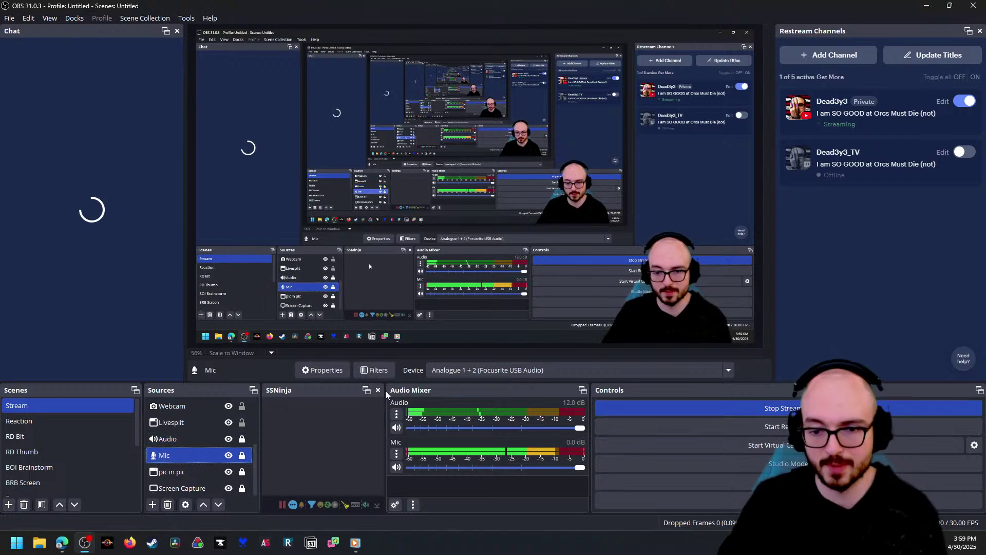
{"action": "left_click", "coordinate": [379, 370]}
{"action": "left_click", "coordinate": [353, 136]}
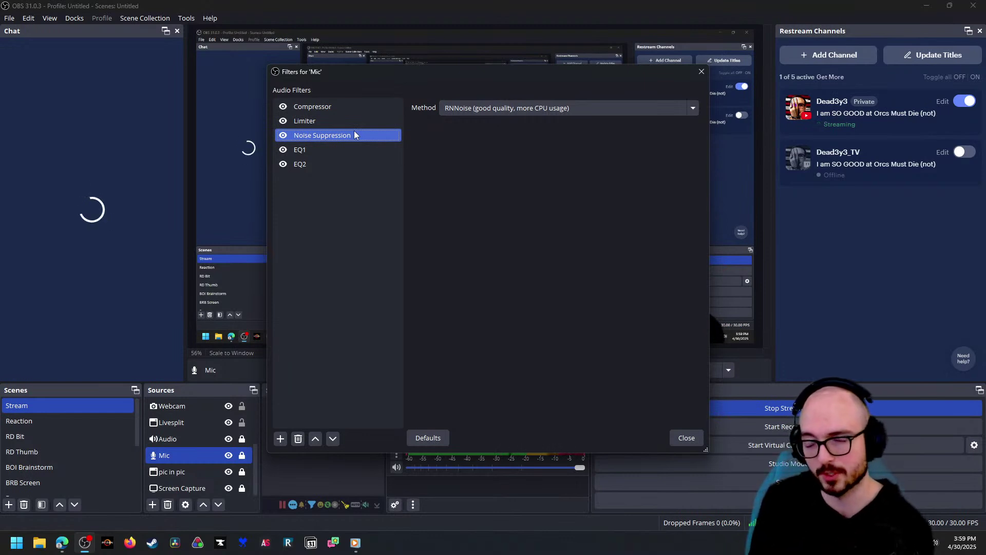
{"action": "left_click", "coordinate": [304, 149]}
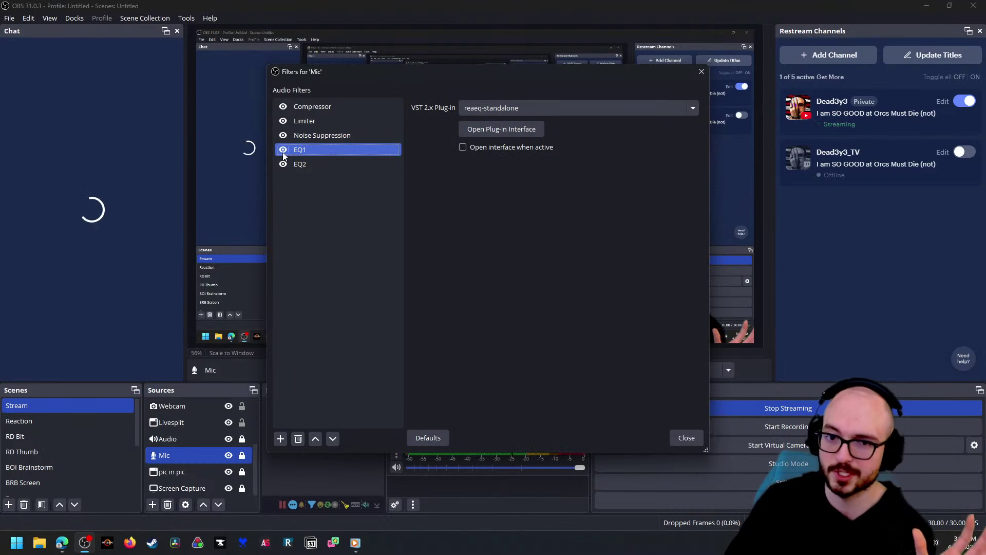
- Switch the Mic's EQ1 and EQ2 filters off and back on to compare the voice with and without equalization
{"action": "left_click", "coordinate": [283, 149]}
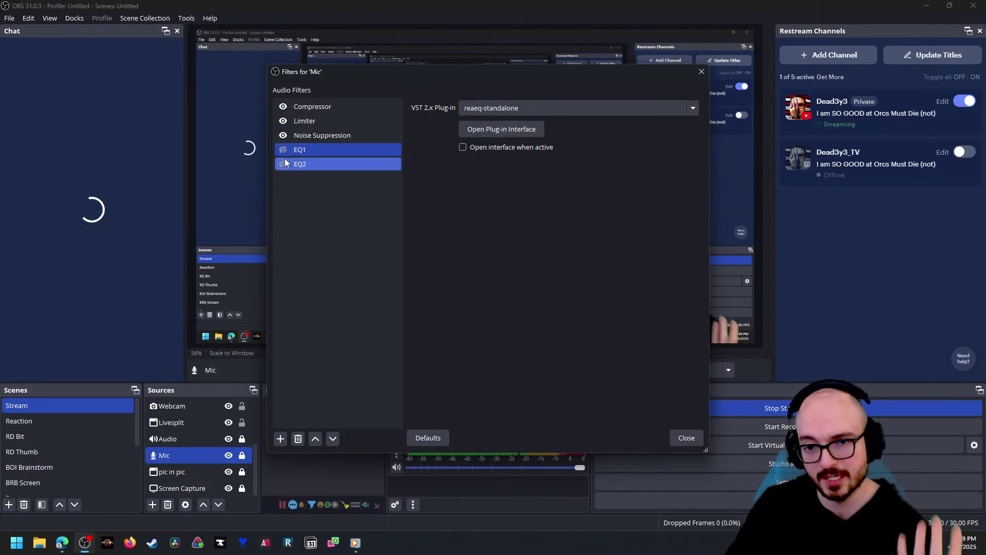
{"action": "left_click", "coordinate": [283, 150]}
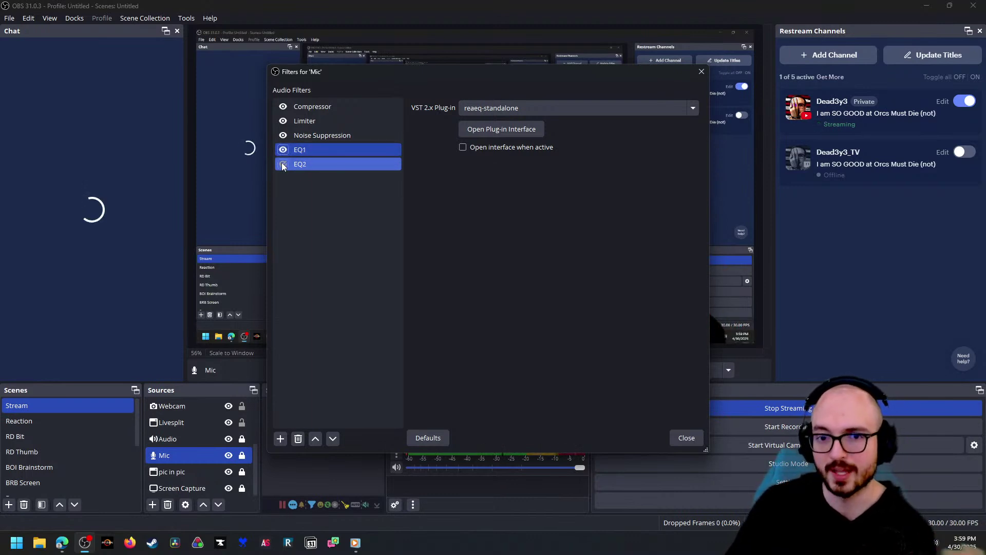
{"action": "left_click", "coordinate": [284, 164]}
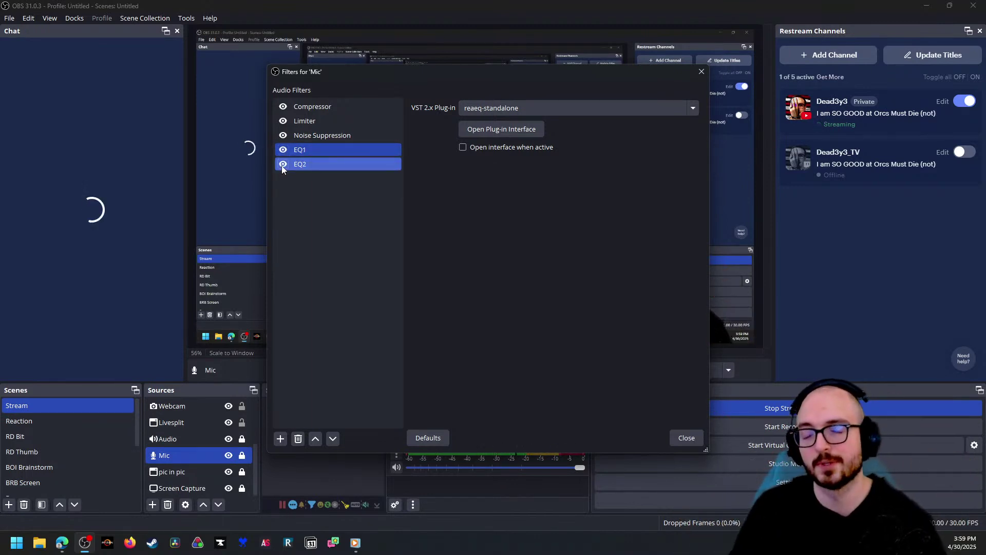
{"action": "left_click", "coordinate": [286, 107]}
{"action": "left_click", "coordinate": [286, 120]}
{"action": "left_click", "coordinate": [285, 136]}
{"action": "left_click", "coordinate": [286, 150]}
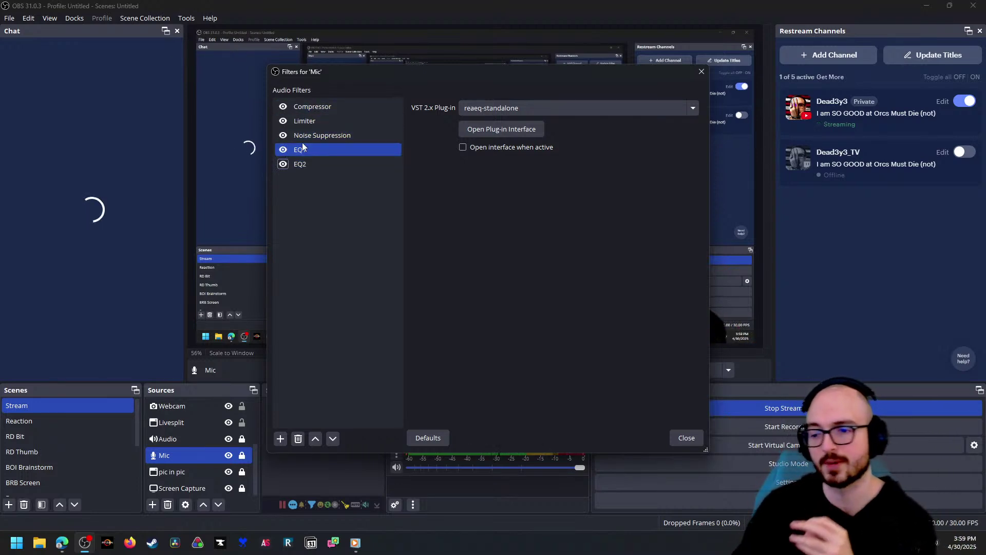
- Show the Mic Limiter filter's threshold and release settings
{"action": "left_click", "coordinate": [307, 120], "text": "ctrl"}
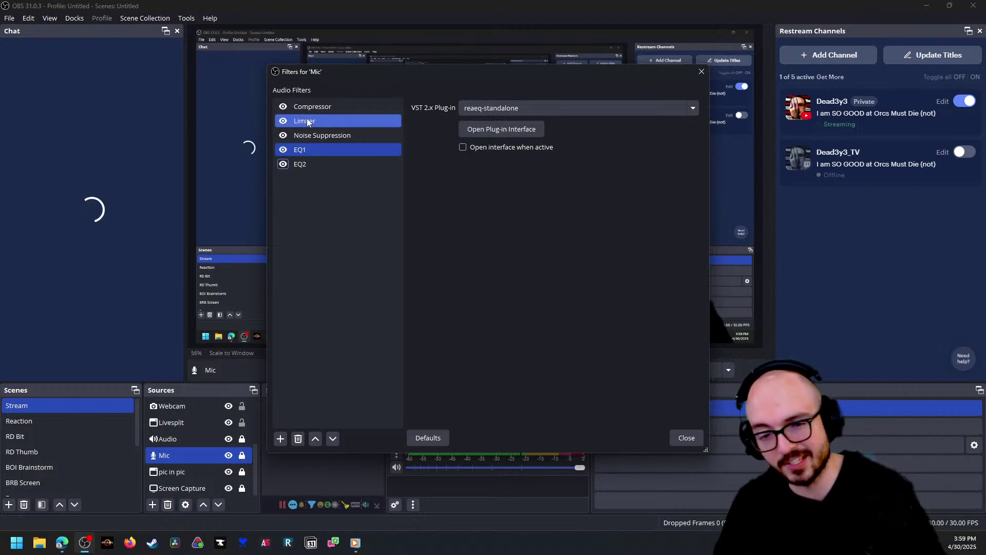
{"action": "left_click", "coordinate": [306, 121]}
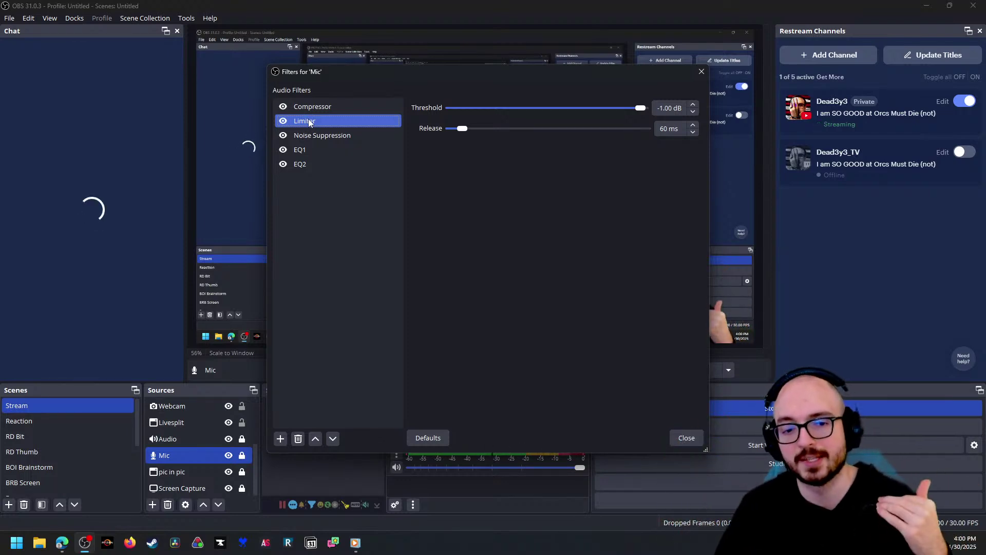
{"action": "left_click", "coordinate": [323, 137], "text": "ctrl"}
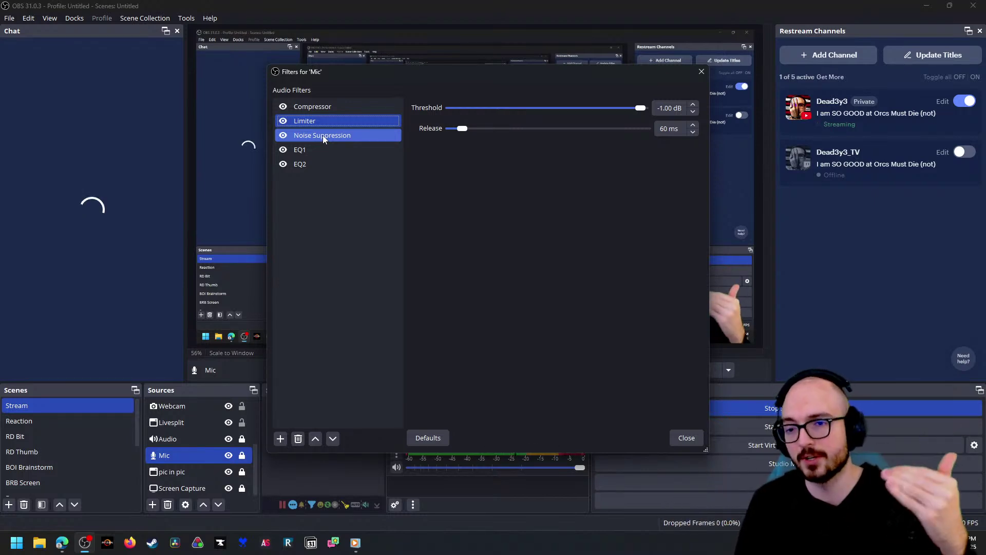
{"action": "left_click", "coordinate": [323, 135], "text": "ctrl"}
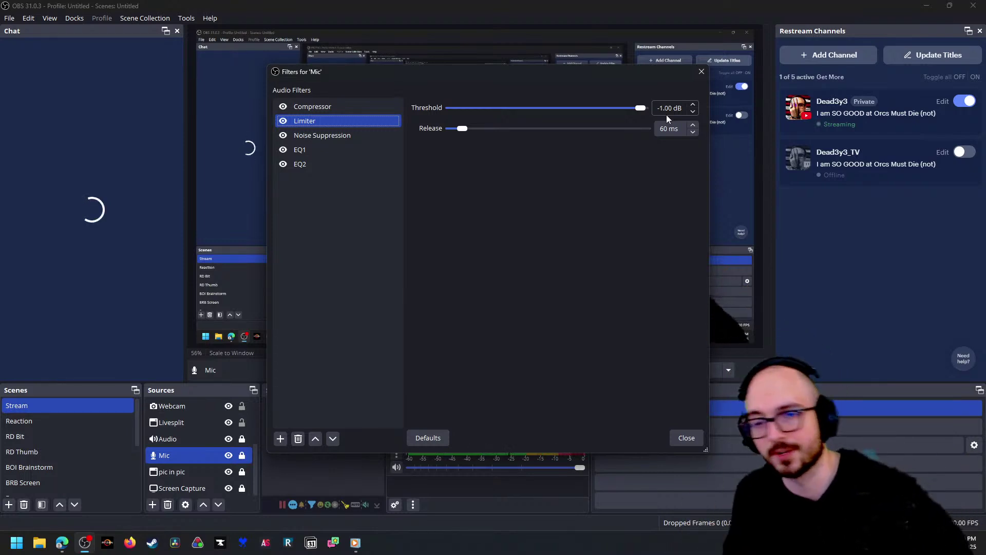
- Show the Mic Compressor filter's ratio, threshold, attack, release and output gain settings
{"action": "left_click", "coordinate": [313, 106]}
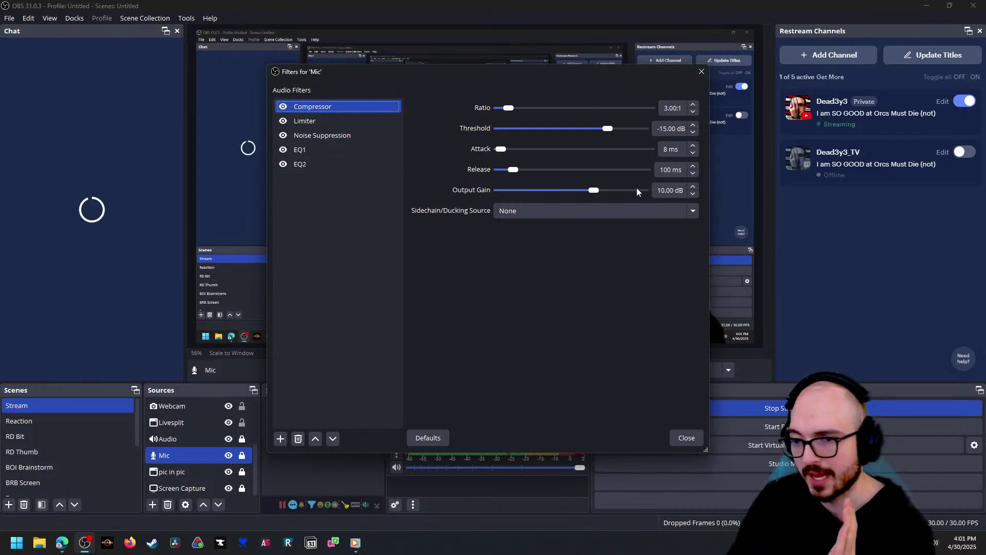
{"action": "left_click", "coordinate": [591, 191]}
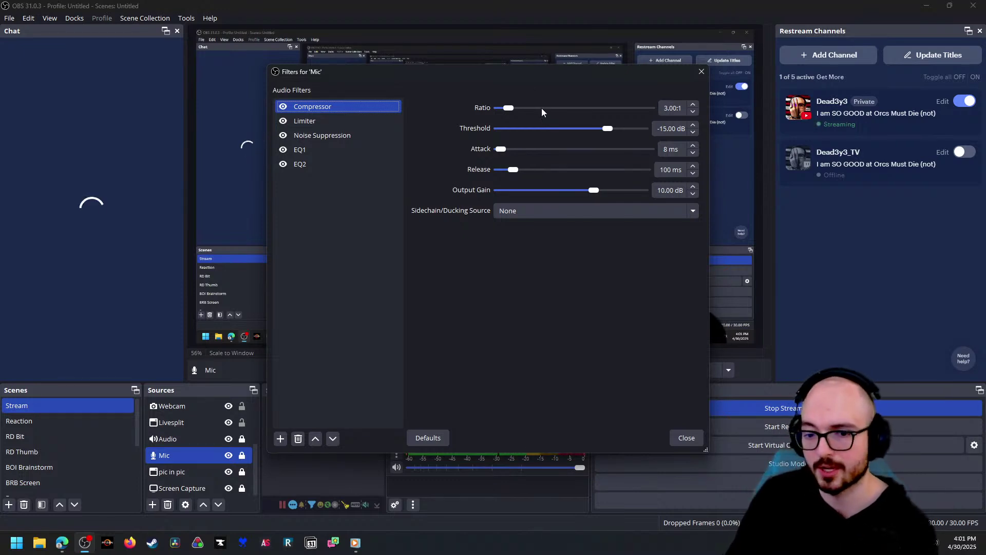
{"action": "left_click_drag", "start_coordinate": [516, 80], "coordinate": [569, 87]}
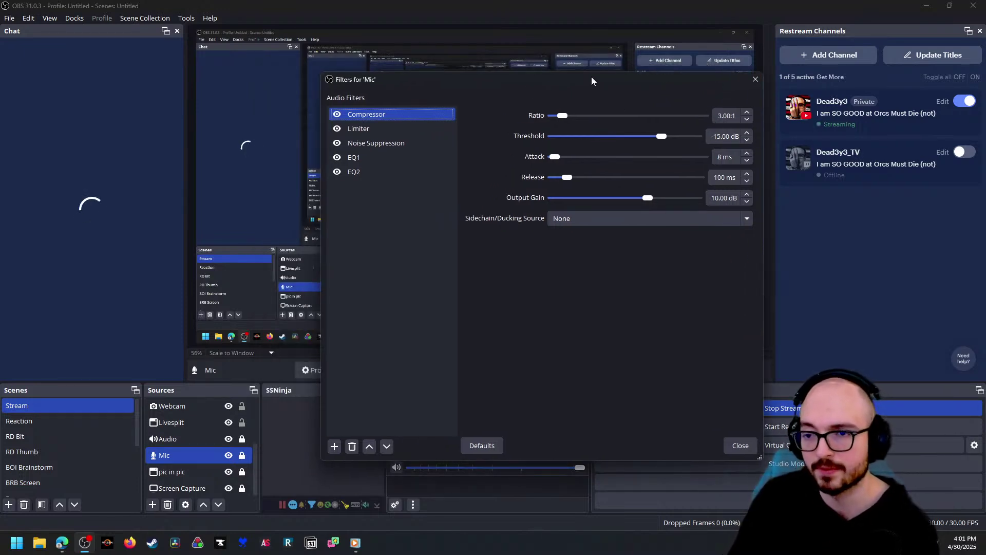
- Close the Mic filters to check the Mic level in the audio mixer, and reopen them to show EQ1
{"action": "key", "text": "Escape"}
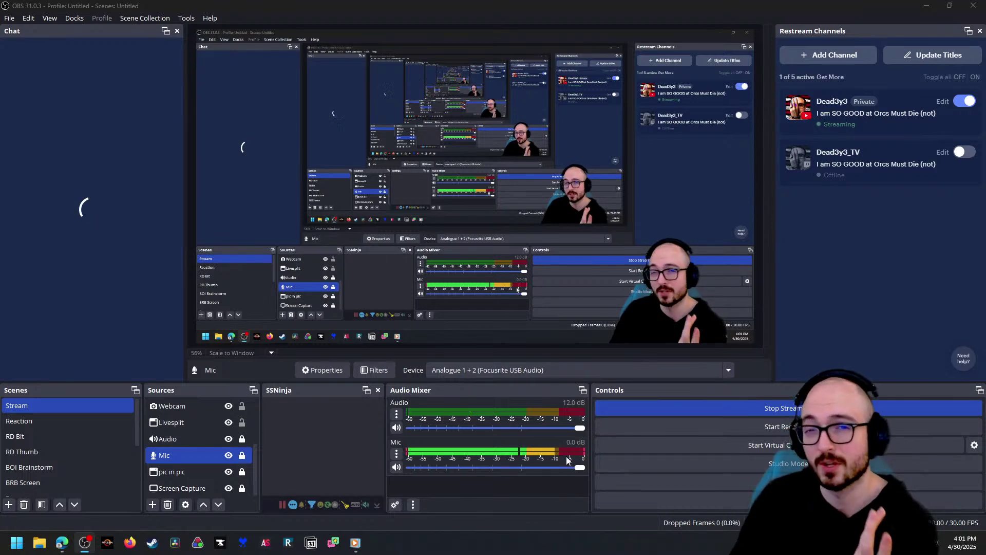
{"action": "left_click", "coordinate": [374, 370]}
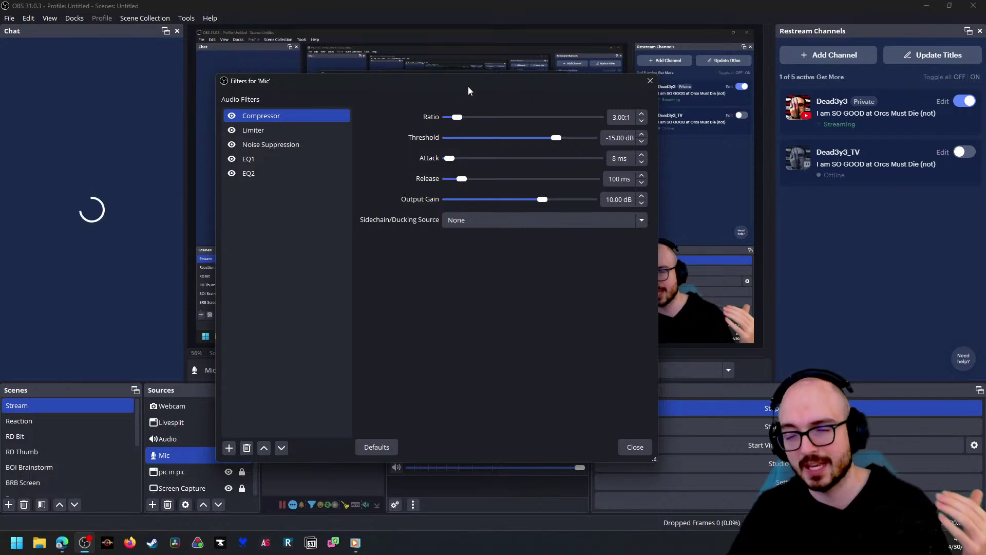
{"action": "left_click", "coordinate": [266, 159]}
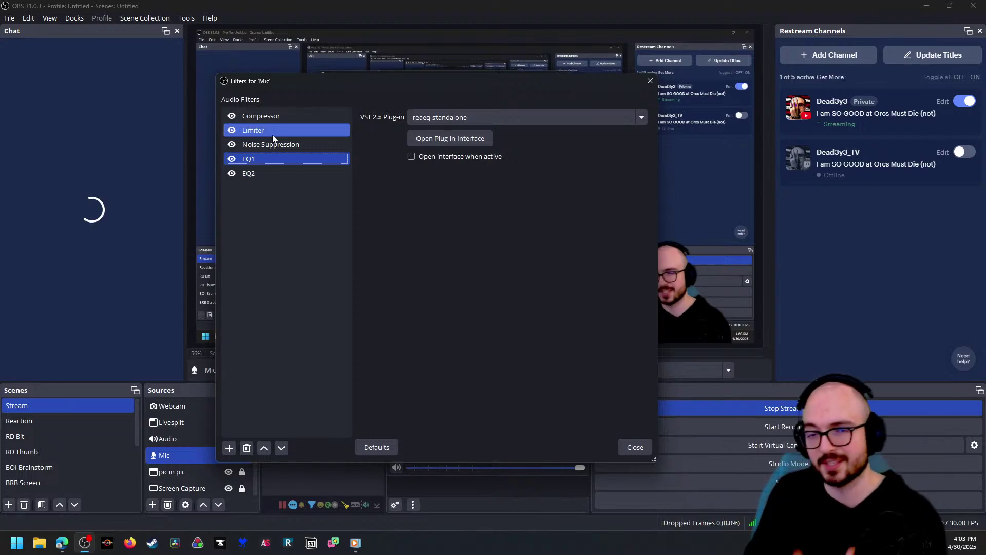
- Switch to the browser, show Stats for nerds on the audio ducking video to check its content loudness, and return to OBS
{"action": "key", "text": "alt+Tab"}
{"action": "right_click", "coordinate": [362, 339]}
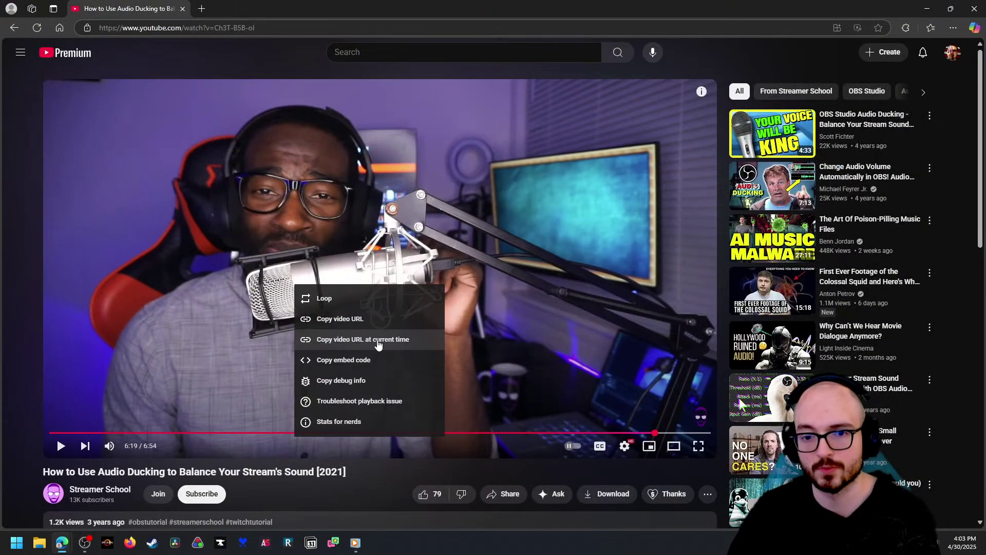
{"action": "left_click", "coordinate": [353, 422]}
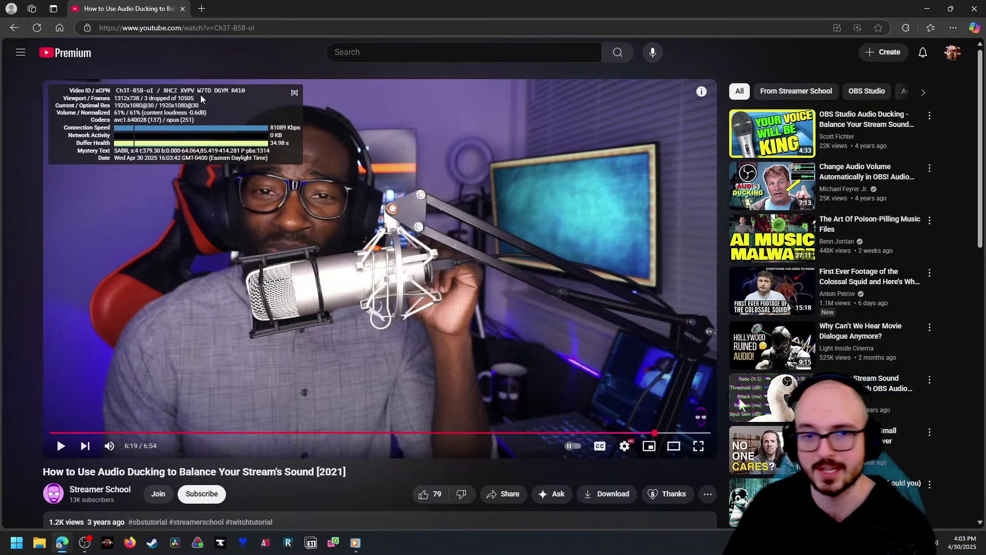
{"action": "left_click", "coordinate": [928, 8]}
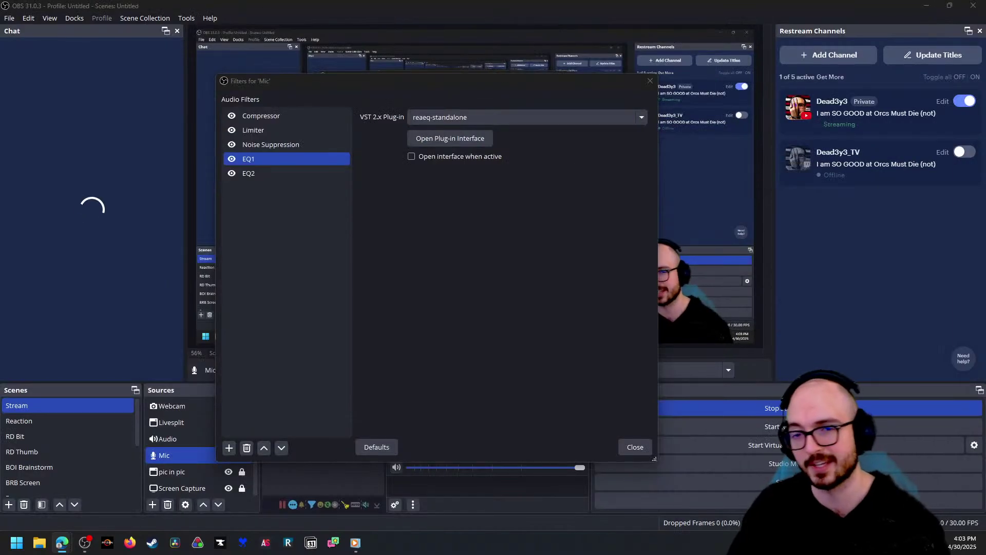
- Close the Mic filters and examine the Limiter and Compressor settings in the Audio source's filters
{"action": "key", "text": "Escape"}
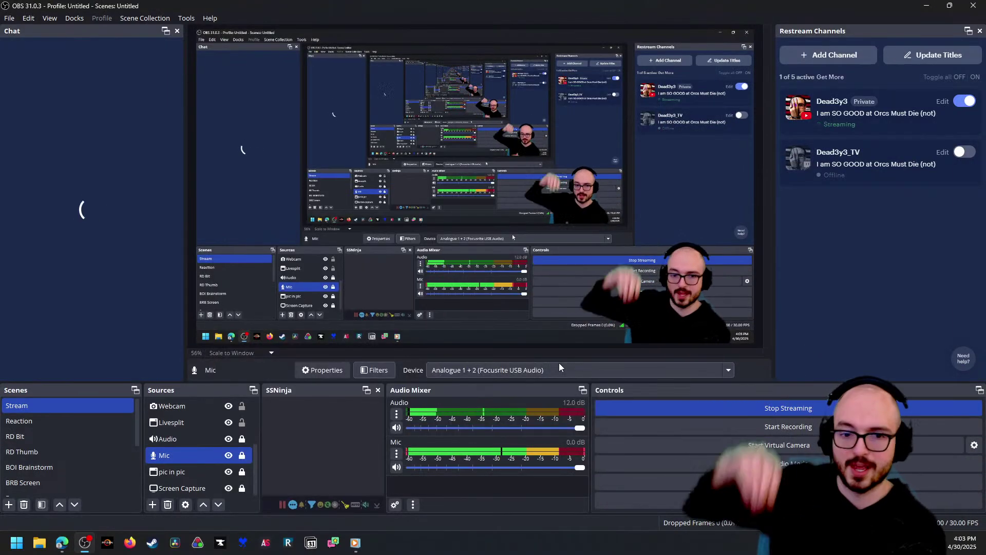
{"action": "left_click", "coordinate": [179, 440]}
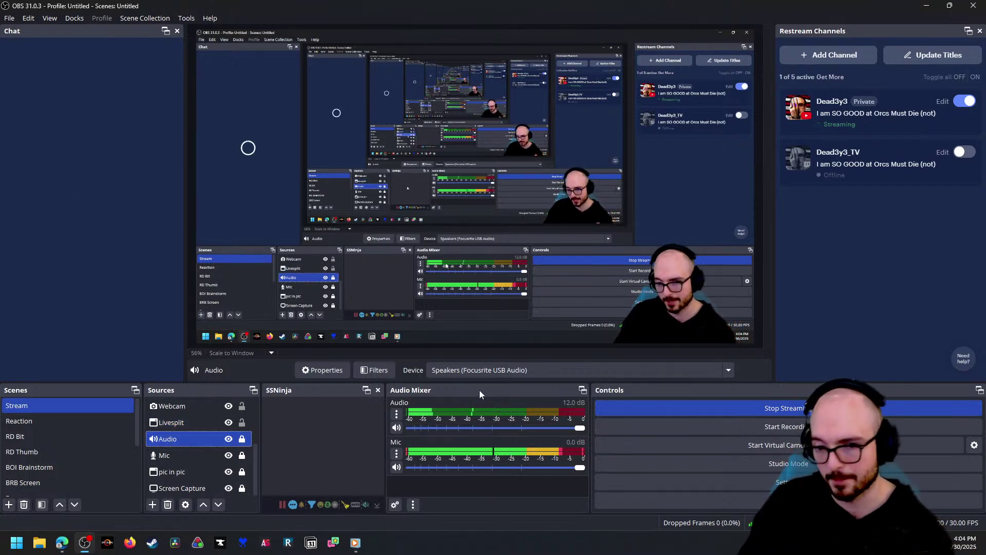
{"action": "left_click", "coordinate": [383, 371]}
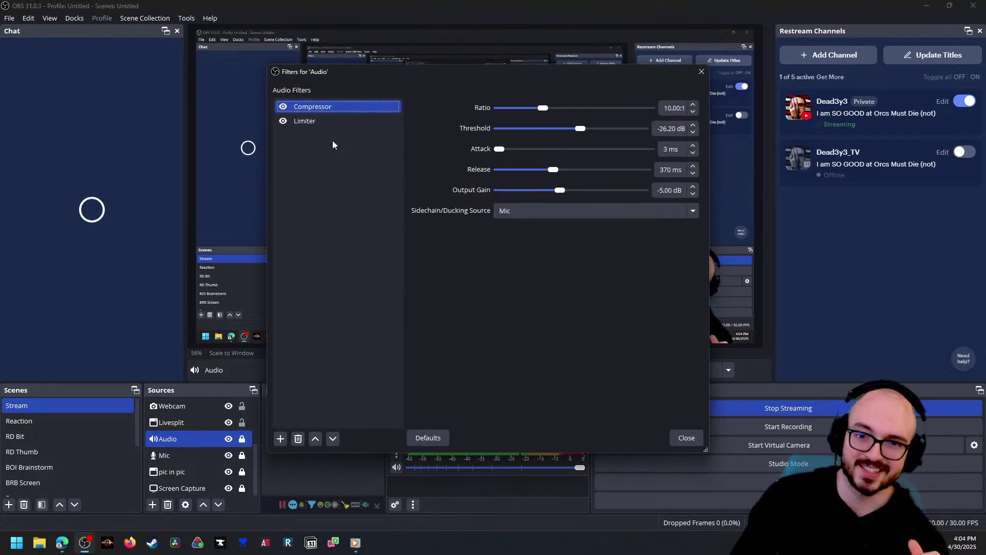
{"action": "left_click", "coordinate": [325, 121]}
{"action": "key", "text": "Up"}
{"action": "left_click", "coordinate": [334, 122]}
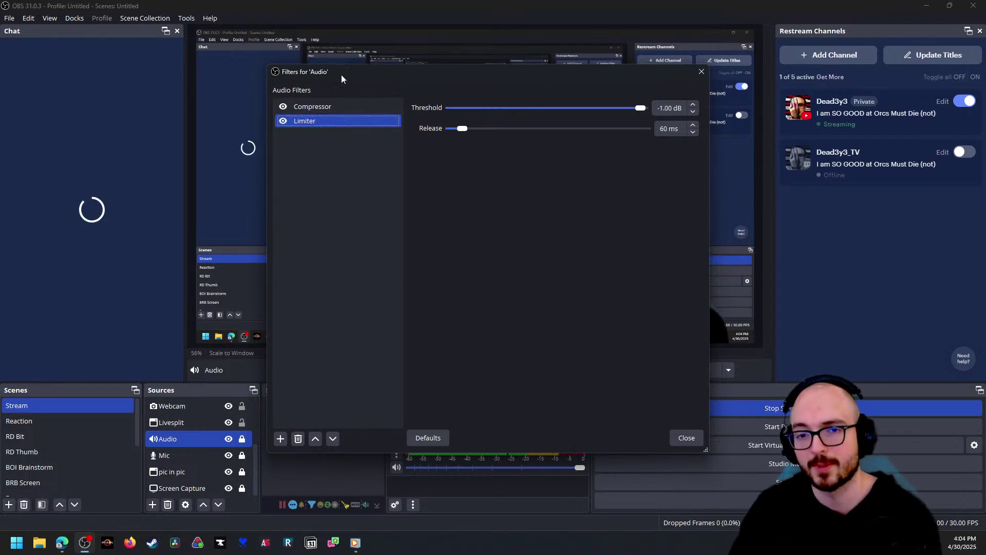
{"action": "left_click", "coordinate": [345, 106]}
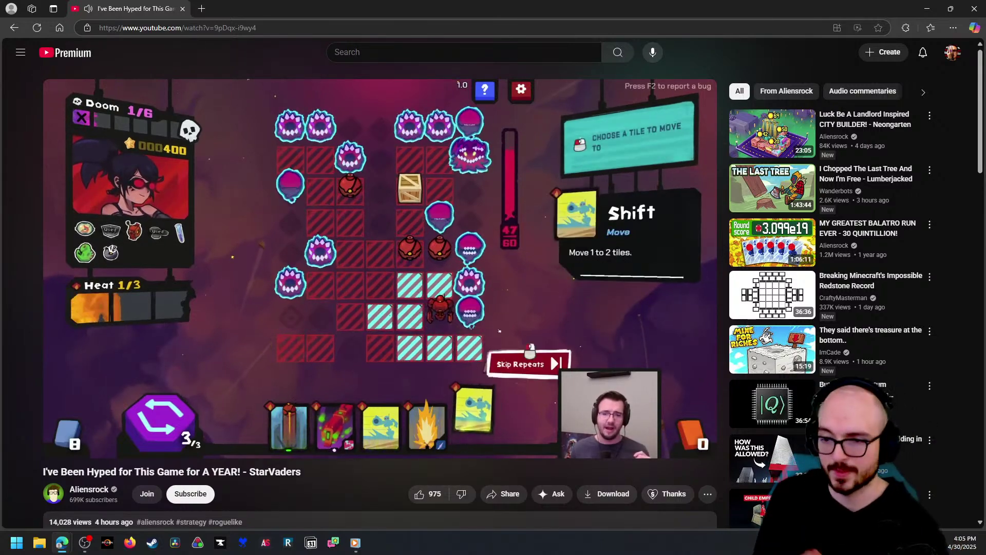
- Pause the StarVaders video in the browser and switch back to the Audio filters in OBS
{"action": "key", "text": "space"}
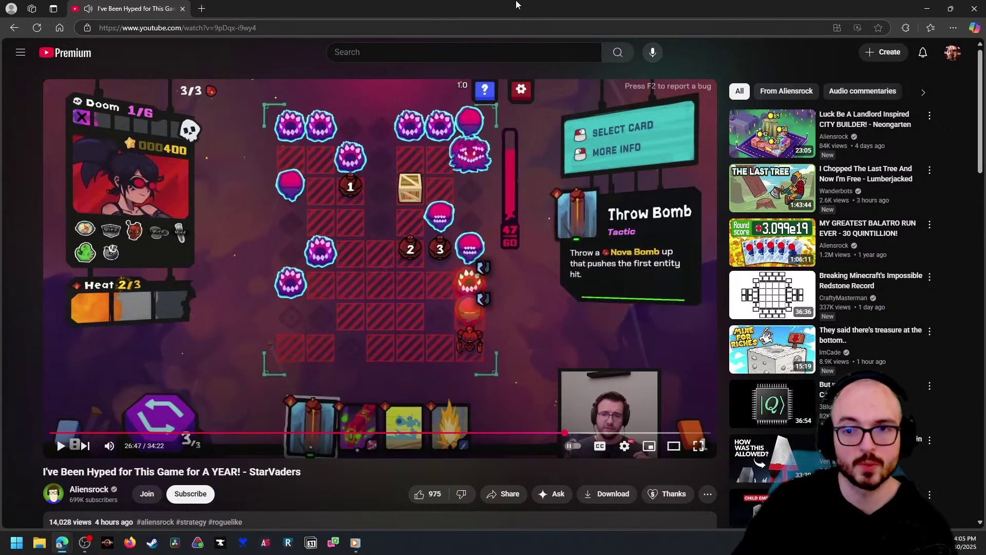
{"action": "key", "text": "alt+Tab"}
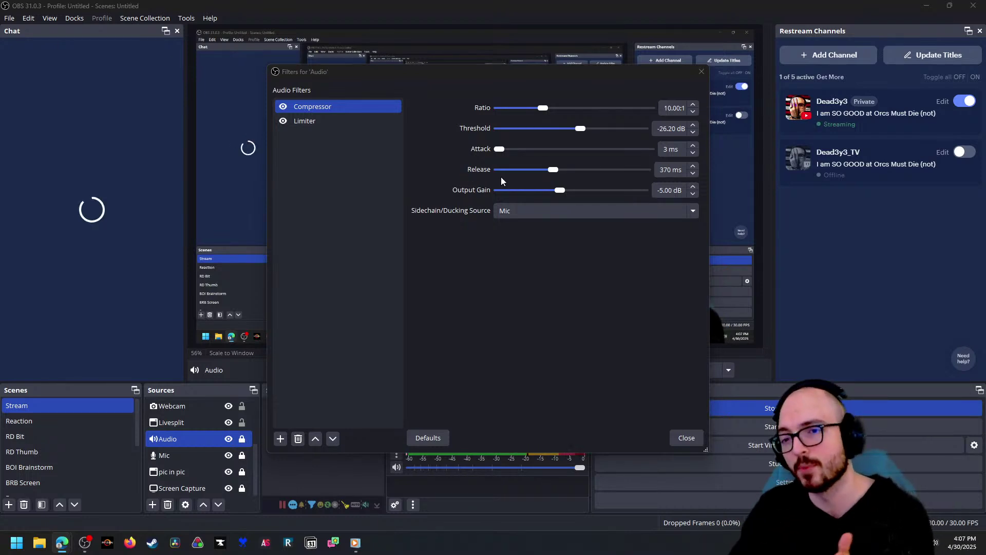
- Set the Audio Compressor filter's release to 369 ms
{"action": "left_click", "coordinate": [550, 171]}
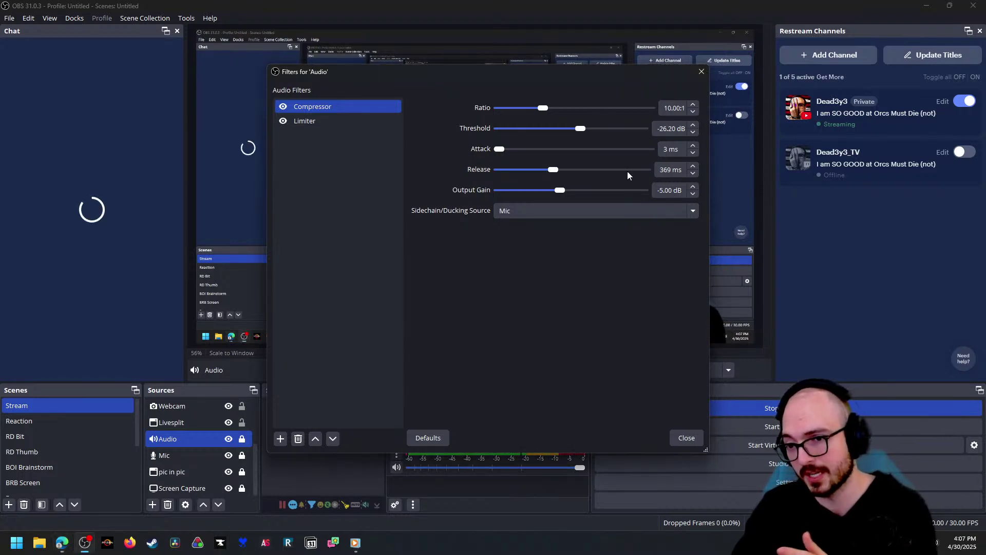